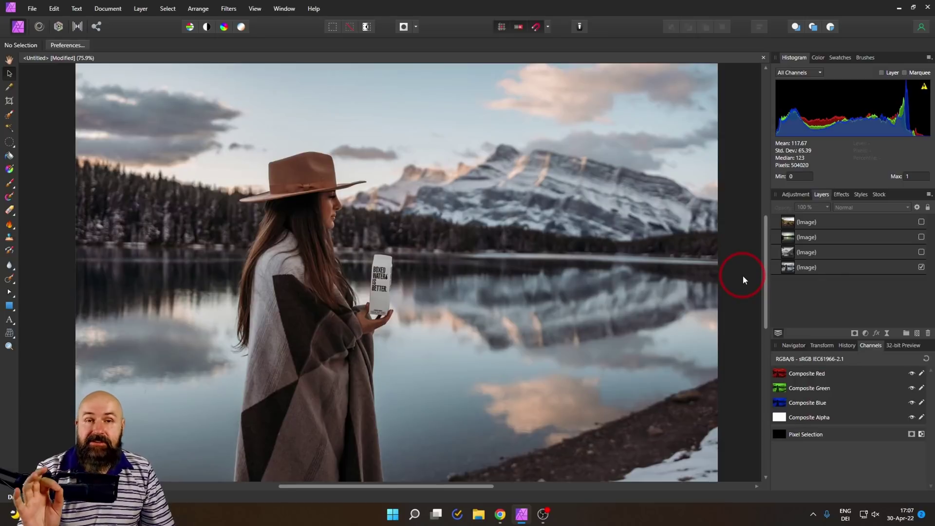
Open the Scope panel from View > Studio and dock it with the top-right studio panels
click(260, 13)
mouse_move(273, 182)
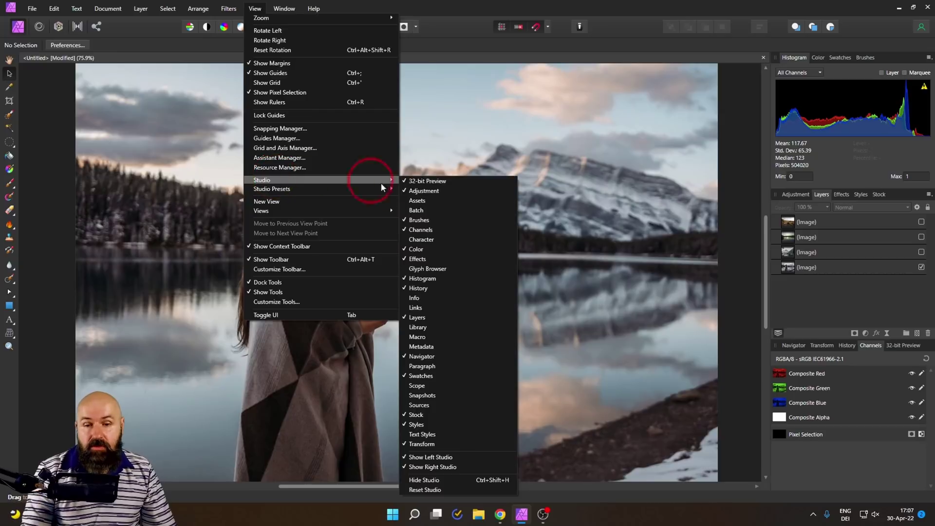
click(427, 386)
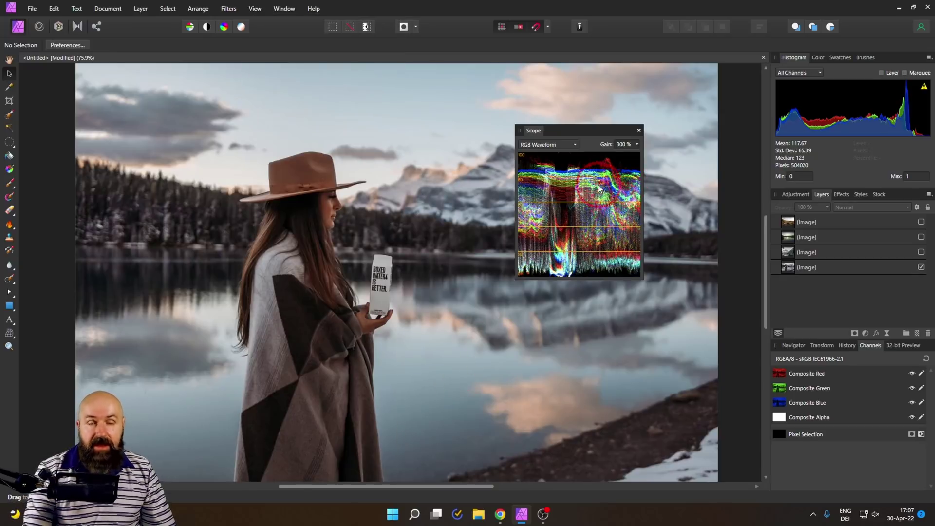
drag(535, 134, 790, 59)
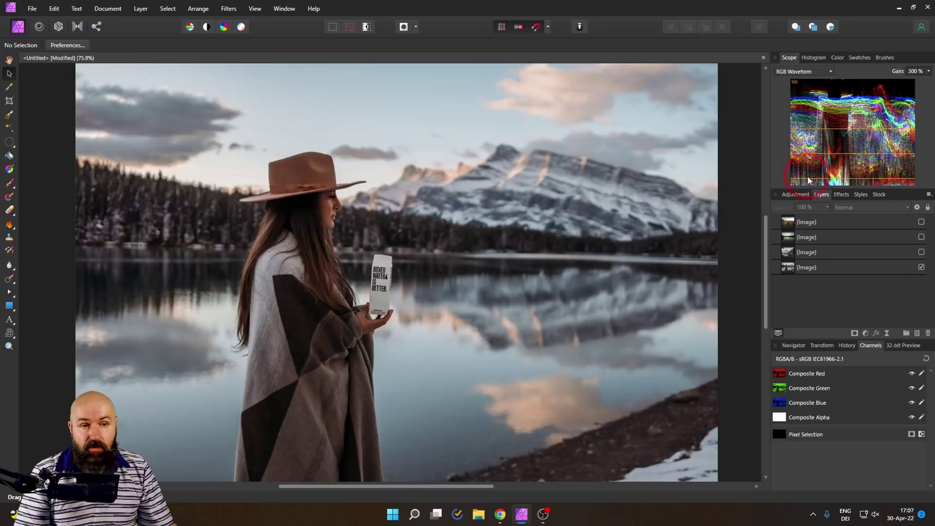
Cycle the scope through Intensity Waveform, RGB Waveform, RGB Parade, Power Spectral Density and Vectorscope
click(819, 58)
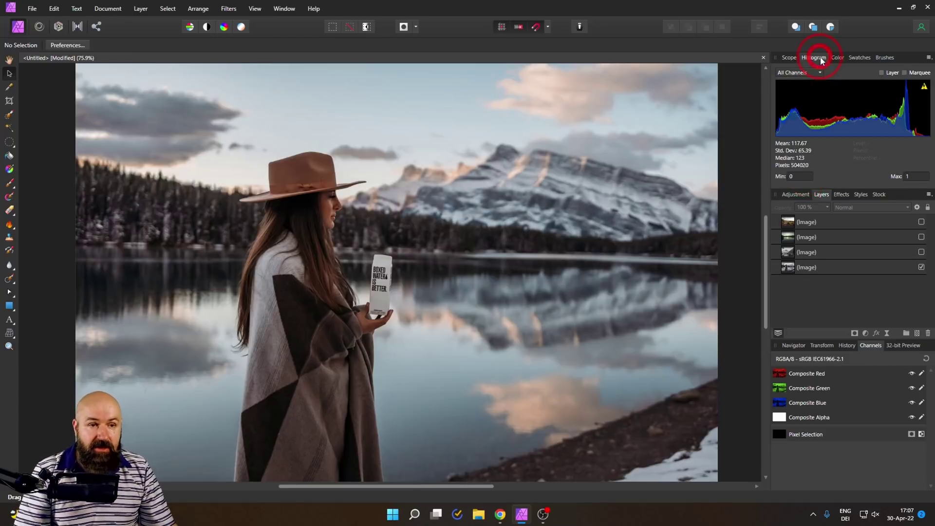
click(785, 57)
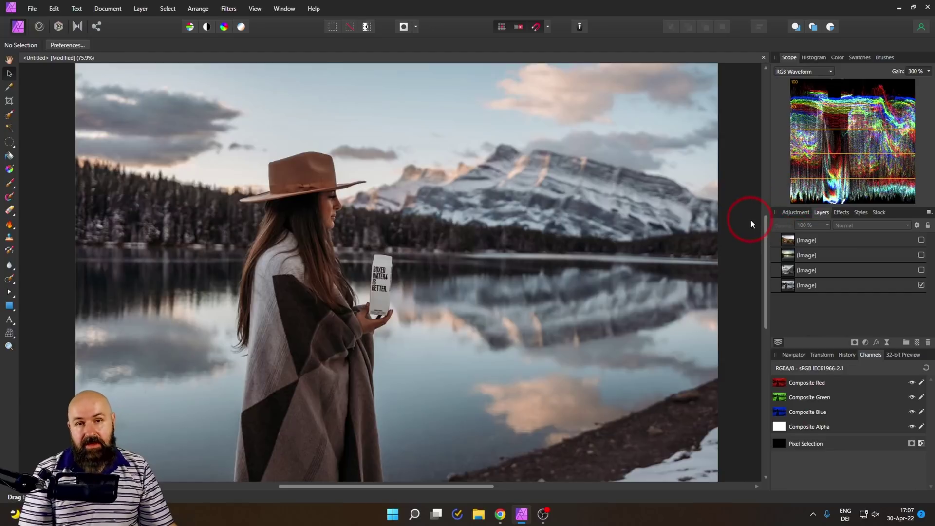
click(803, 71)
click(801, 84)
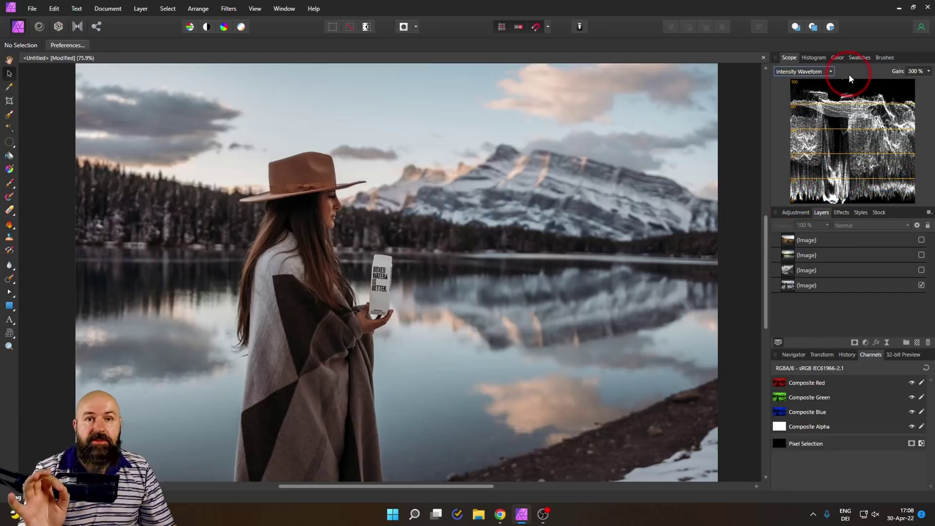
click(803, 72)
click(806, 84)
click(810, 73)
click(804, 106)
click(793, 72)
click(802, 116)
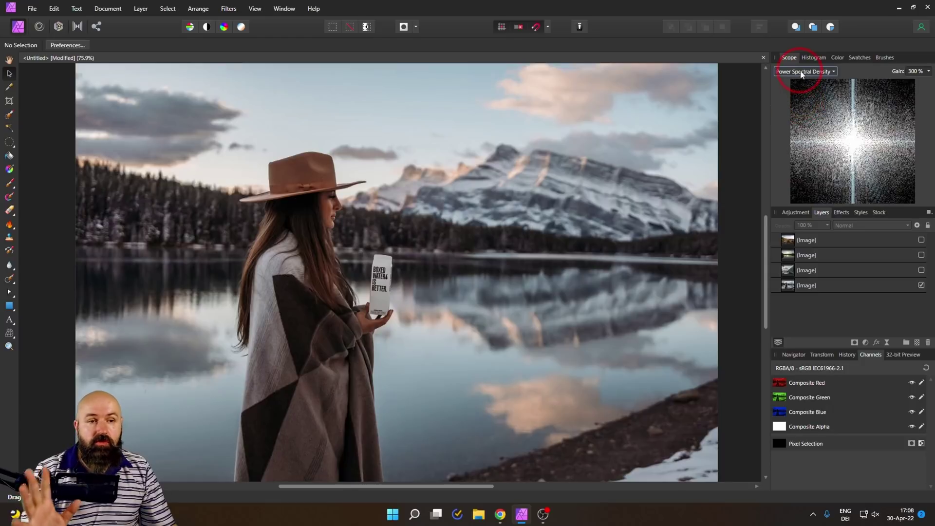
click(803, 71)
click(793, 127)
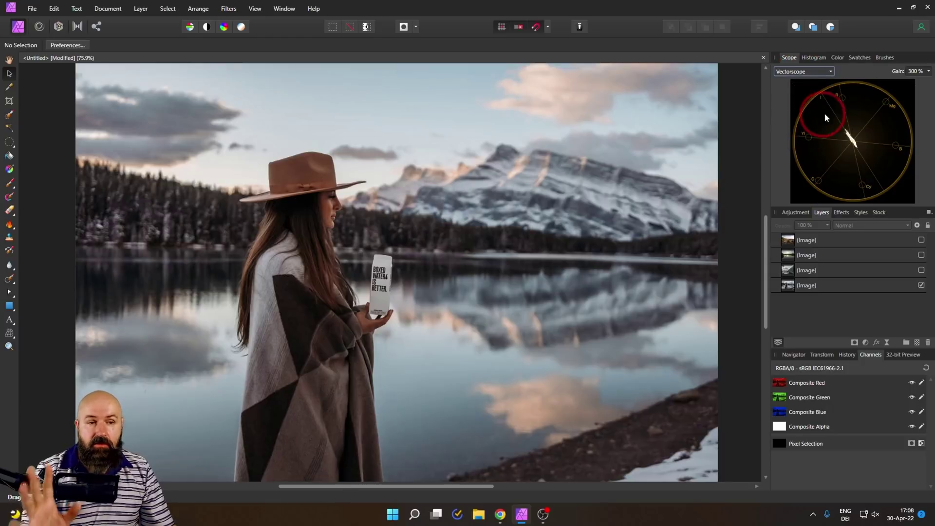
click(808, 72)
click(787, 104)
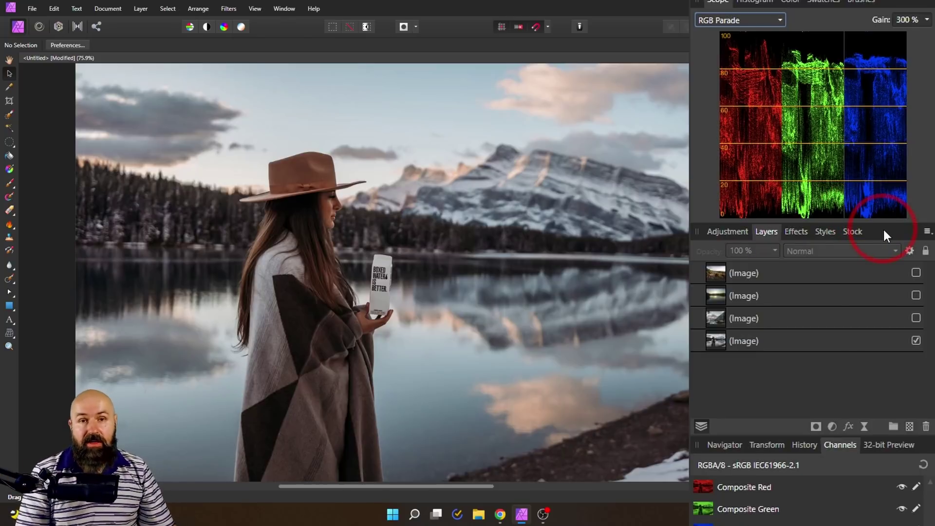
Show the mountain lake cabin layer, then the sunset lake layer, to read its RGB Parade
click(916, 317)
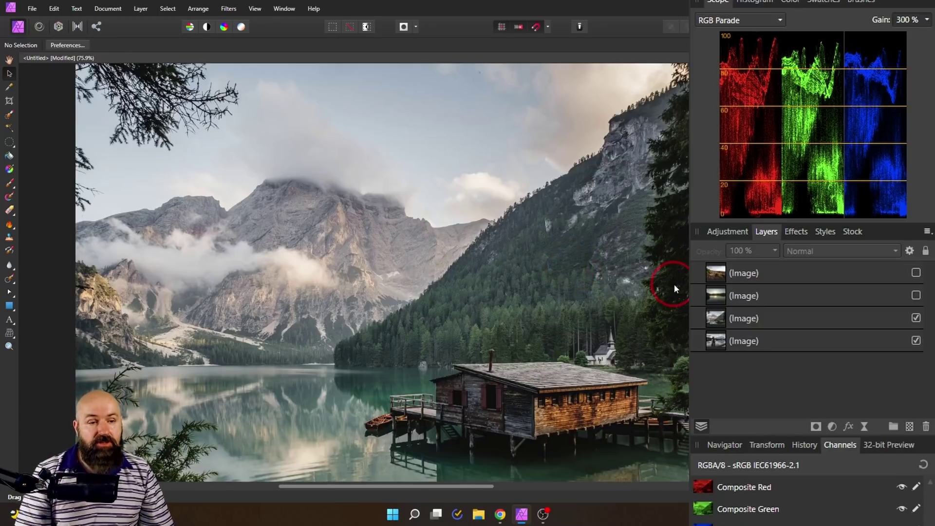
click(916, 296)
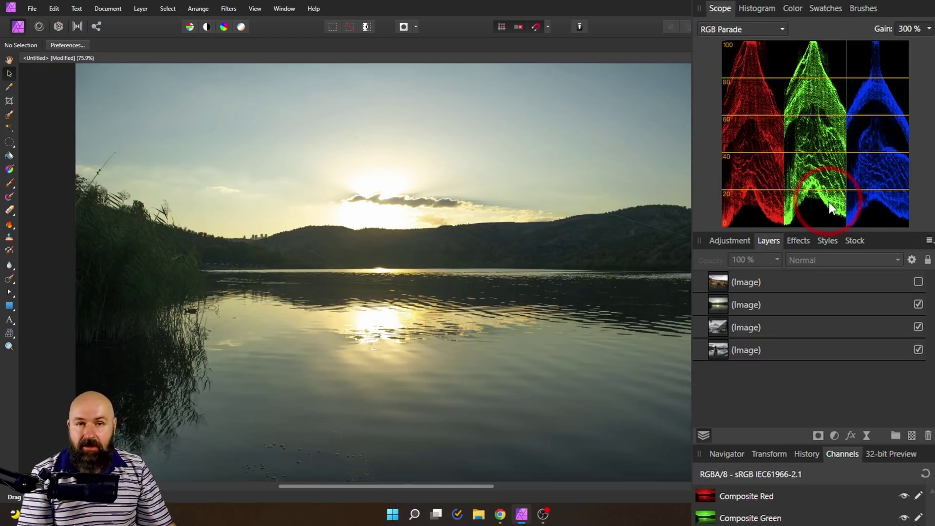
Make the top mountain path photo layer visible
click(919, 283)
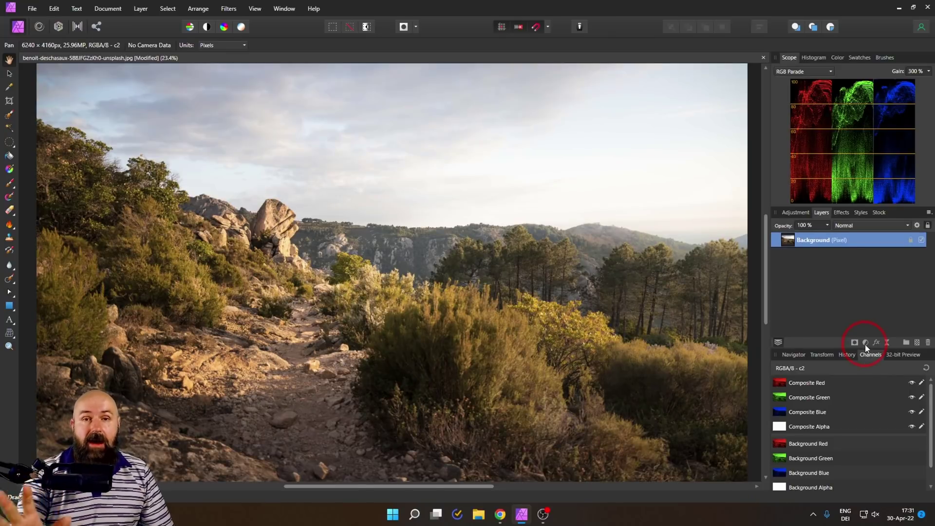
Add a Curves adjustment layer, move its dialog off the photo and show the histogram
click(865, 344)
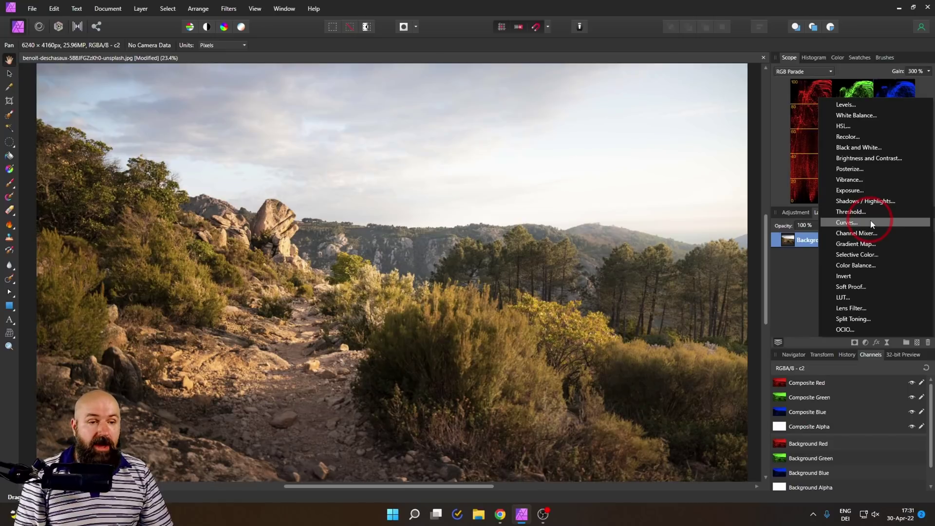
click(870, 222)
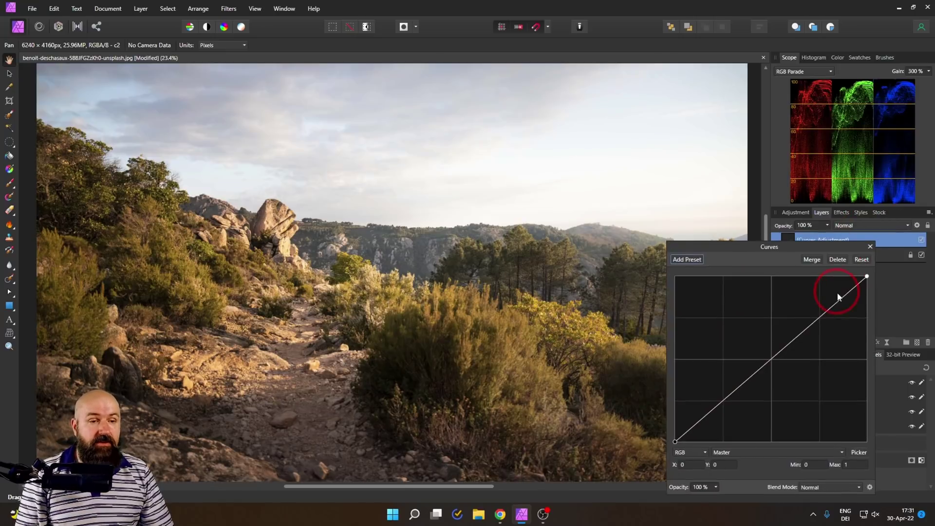
drag(797, 245, 857, 237)
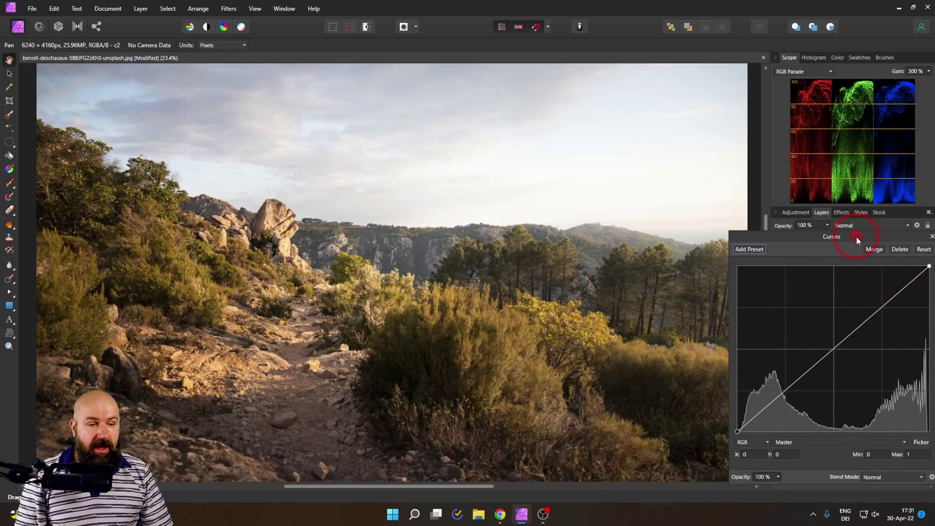
click(813, 62)
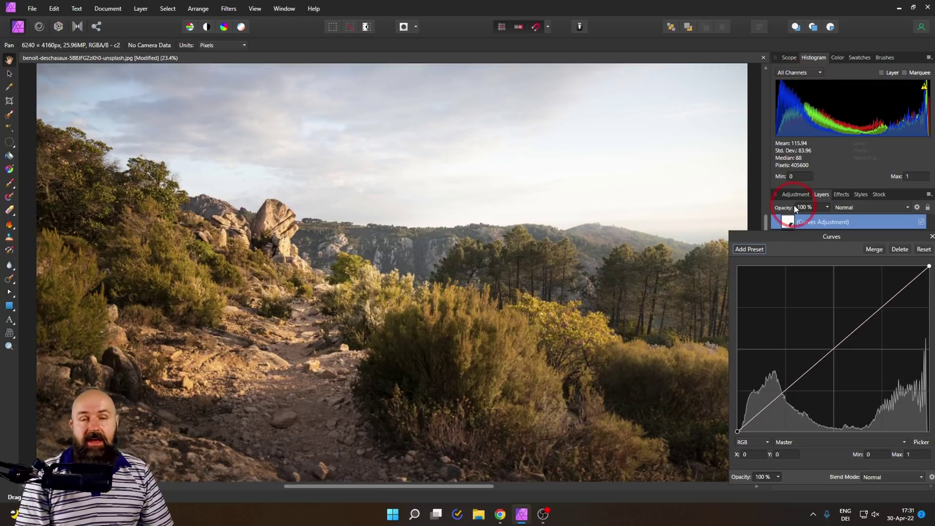
click(818, 247)
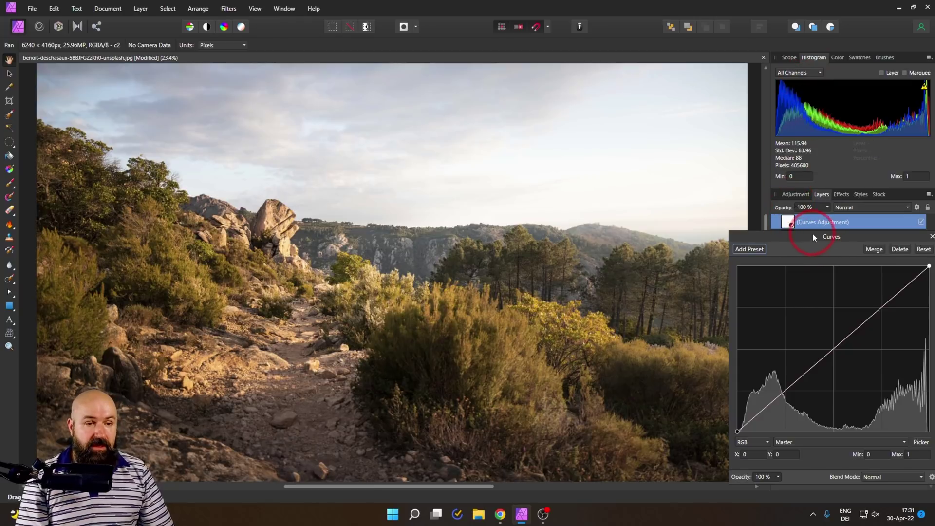
drag(831, 237, 825, 228)
Lower the curve's white point to 0.894 and read the histogram's highlight and midtone levels
click(747, 422)
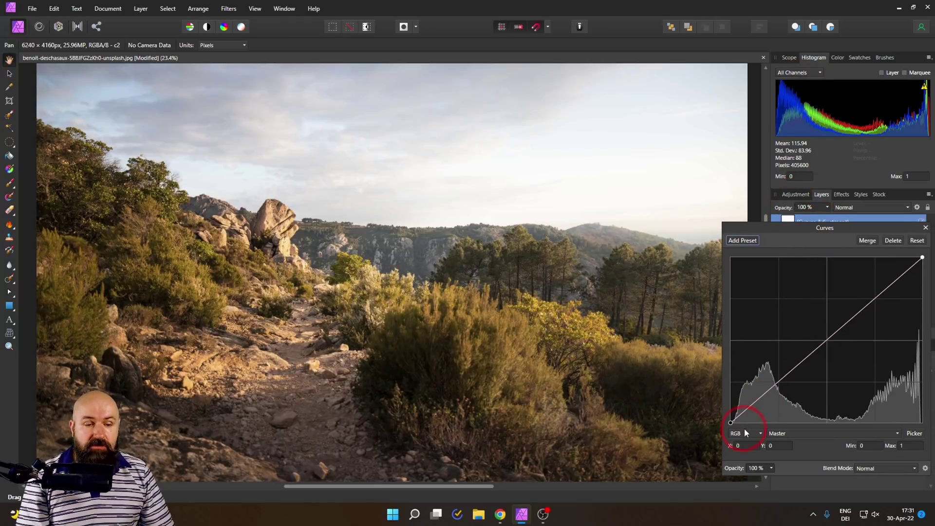
click(922, 257)
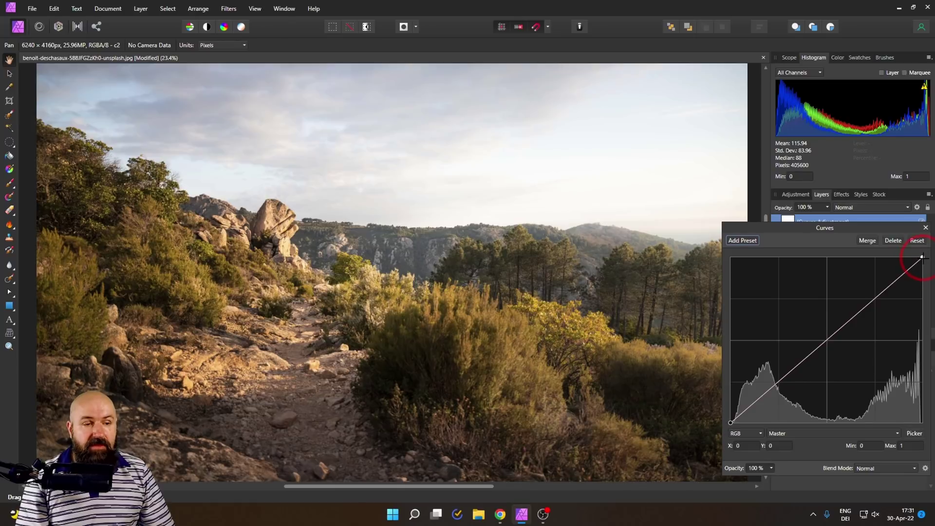
click(904, 321)
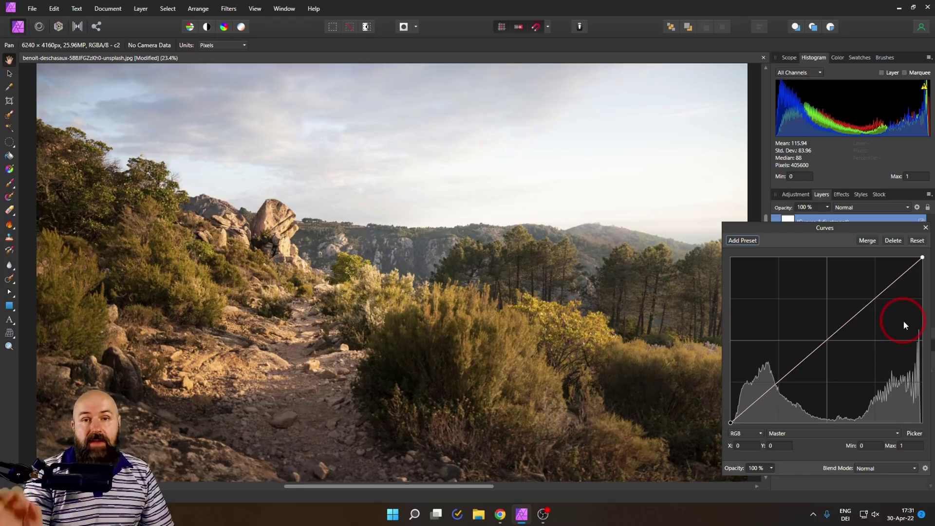
click(844, 100)
click(923, 258)
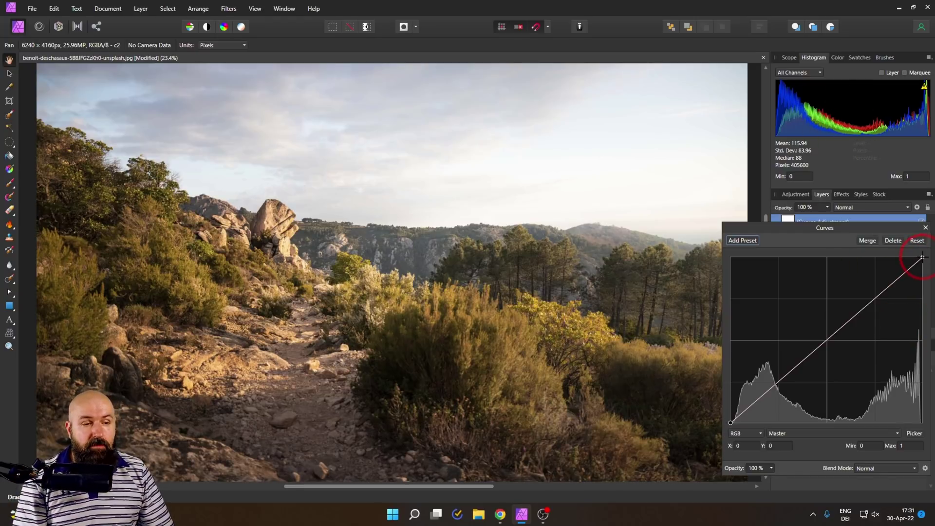
drag(922, 258, 926, 281)
click(914, 128)
drag(914, 128, 928, 114)
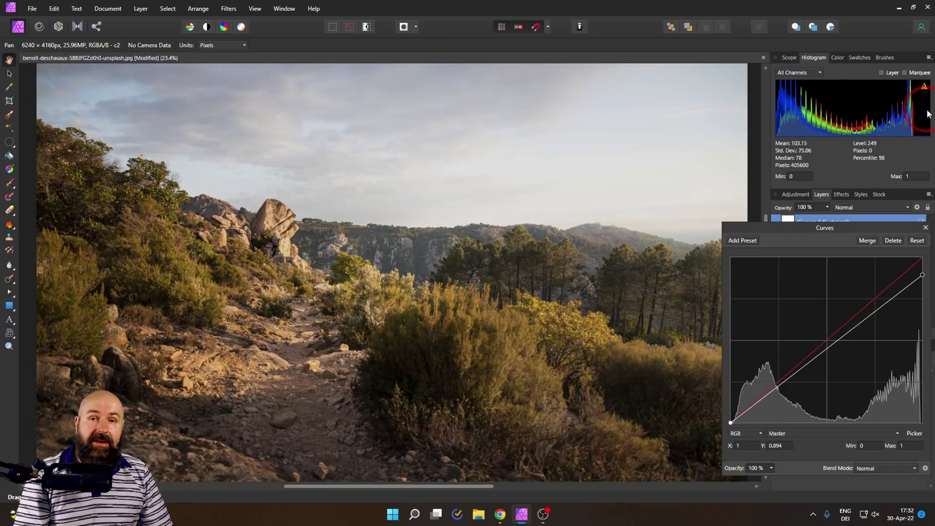
drag(928, 114, 878, 179)
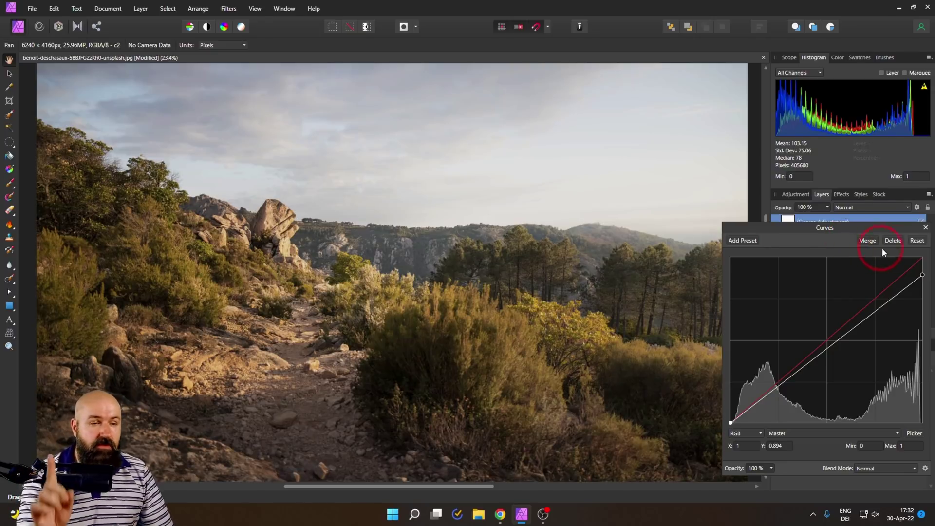
Reset the curve, switch to LAB Lightness and lower its white point to 0.92
click(916, 242)
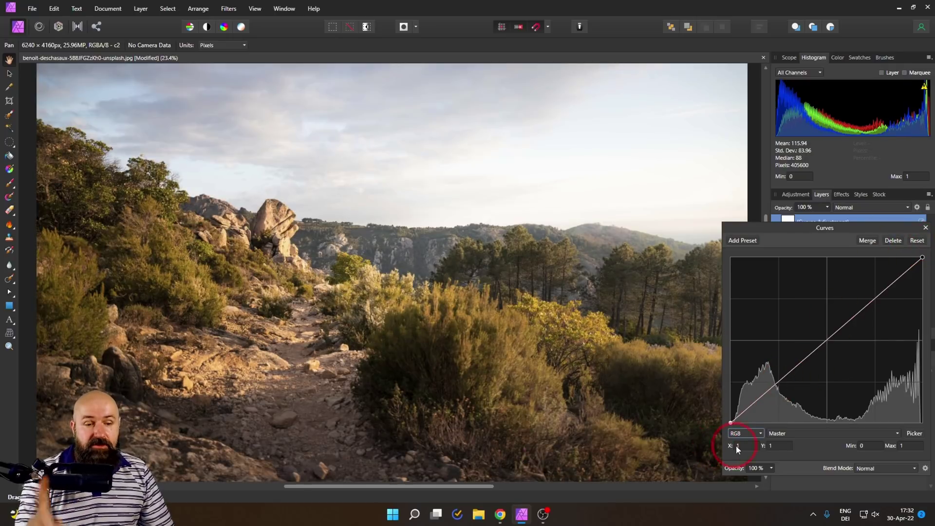
click(745, 433)
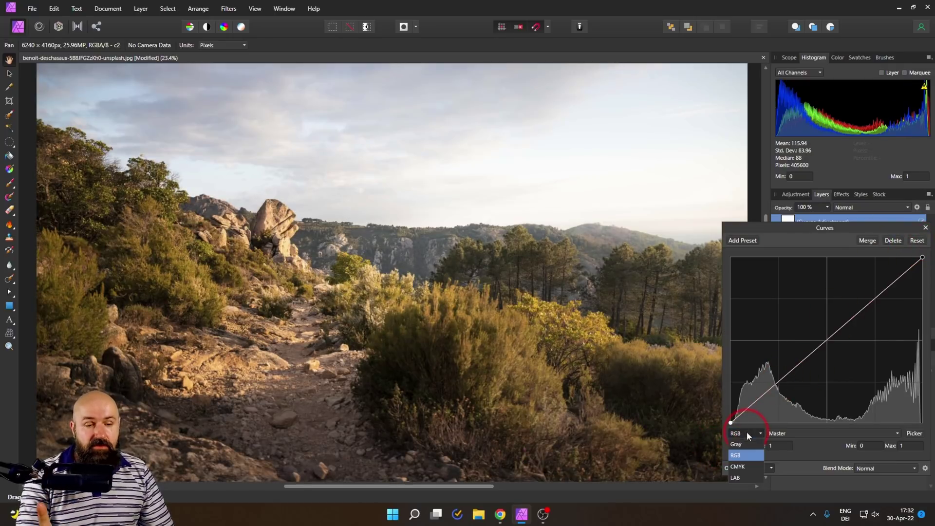
click(738, 478)
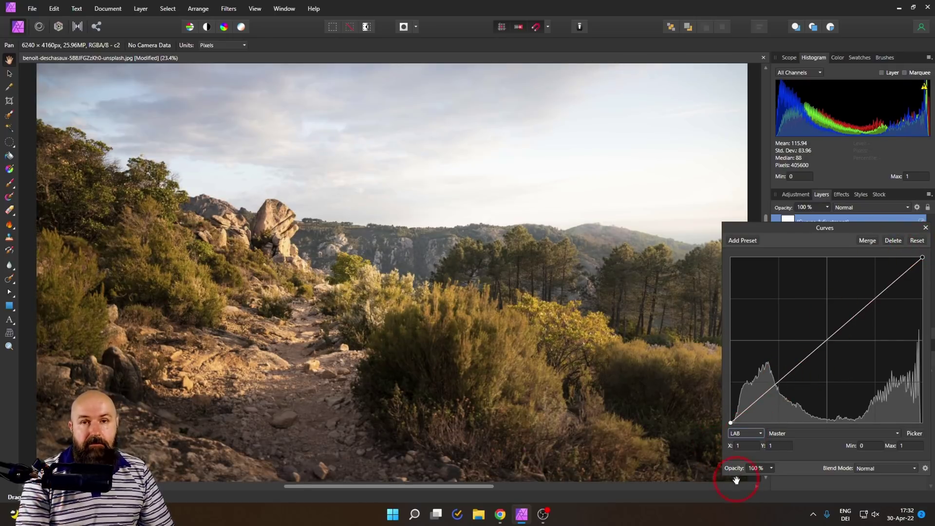
click(793, 434)
click(785, 455)
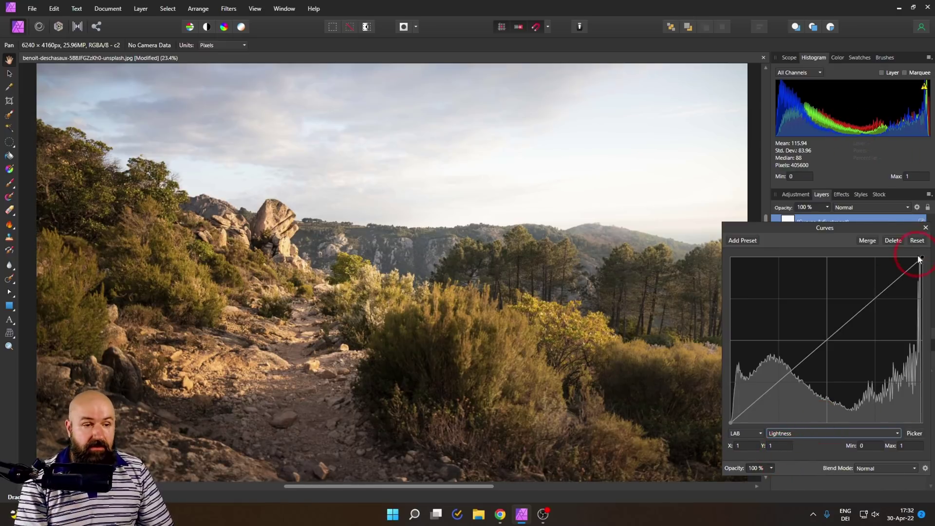
drag(923, 259, 922, 271)
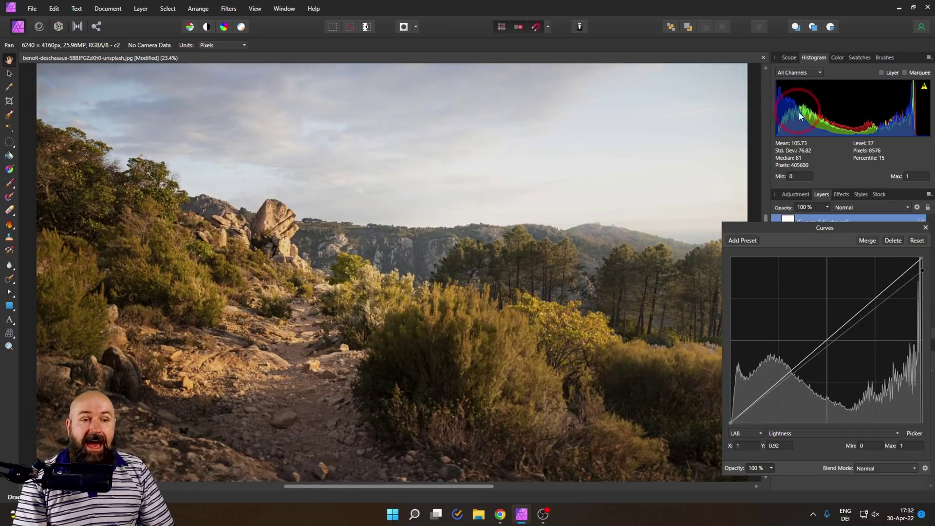
Restore the Lightness white point to 1 and switch back to the RGB Parade scope
click(917, 241)
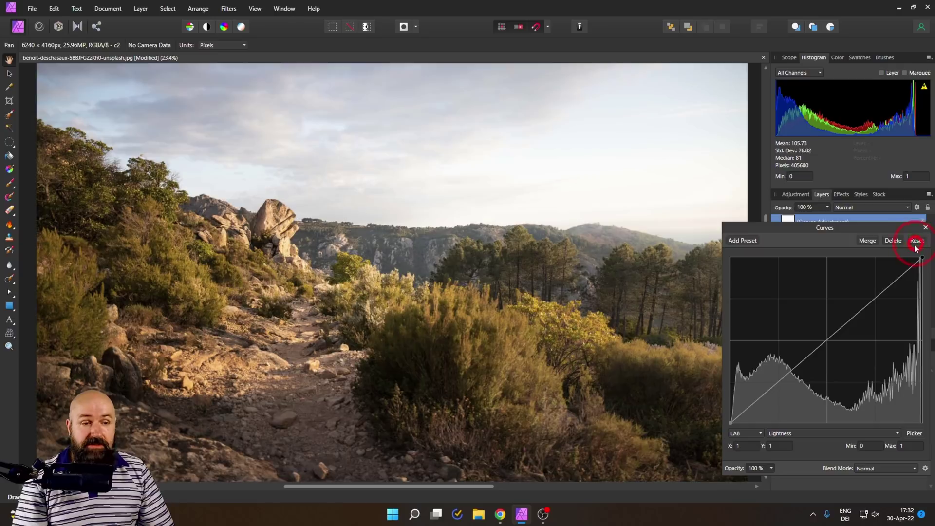
click(791, 58)
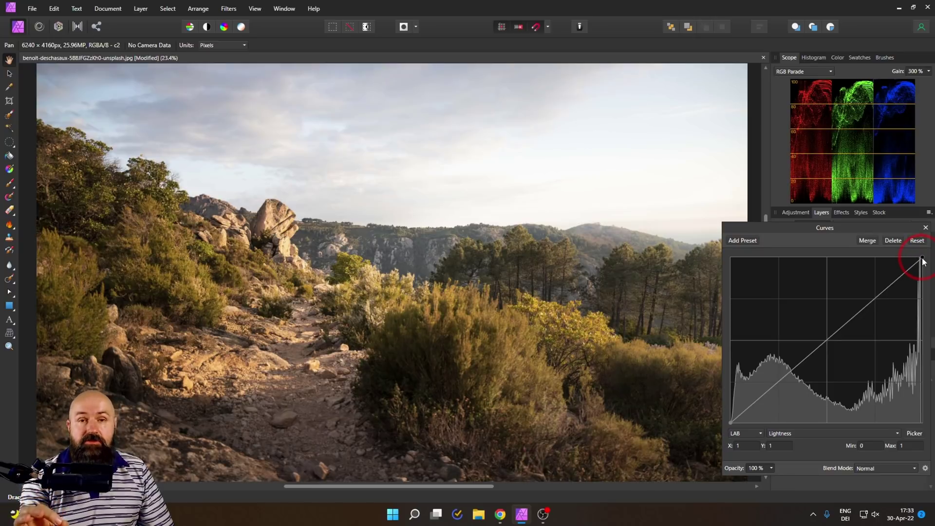
Drag the Lightness curve's white point down to 0.979
drag(923, 257, 923, 263)
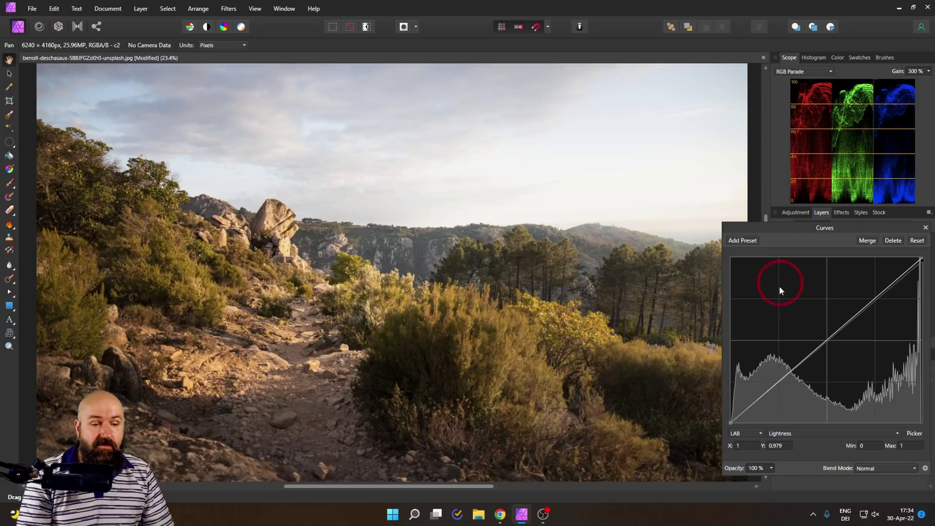
Raise the Lightness curve's black point to Y 0.019
click(730, 423)
mouse_move(729, 421)
mouse_down()
mouse_move(692, 422)
mouse_move(735, 413)
mouse_up()
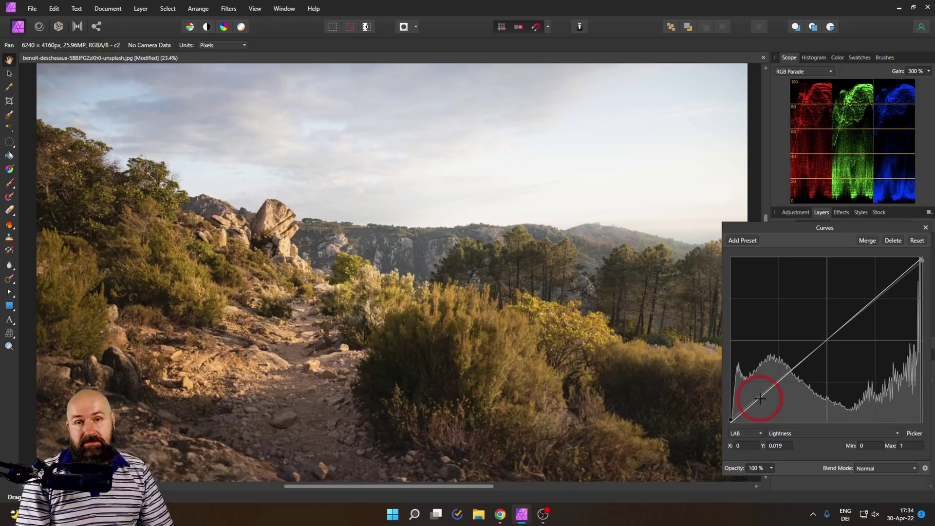
Add four points along the Lightness curve and drag the X 0.778 point down to Y 0.219
click(826, 339)
click(801, 362)
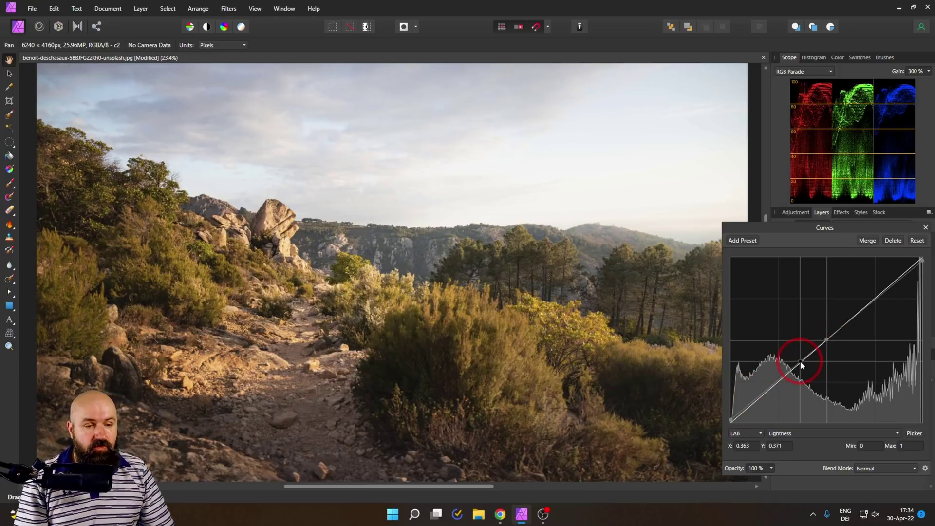
click(774, 386)
click(753, 404)
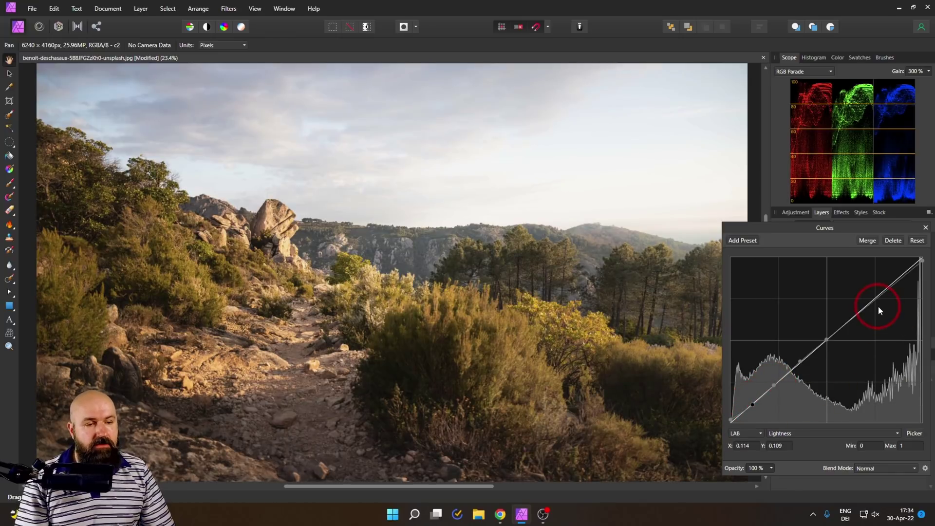
drag(874, 299, 880, 387)
click(651, 223)
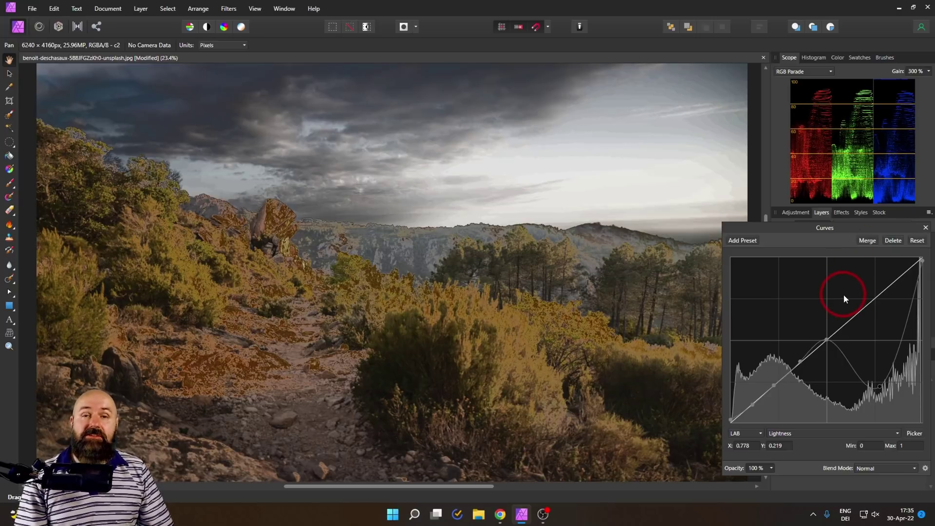
Reset the curve, nudge the white point down and black point up, and add four midtone/shadow points
click(918, 245)
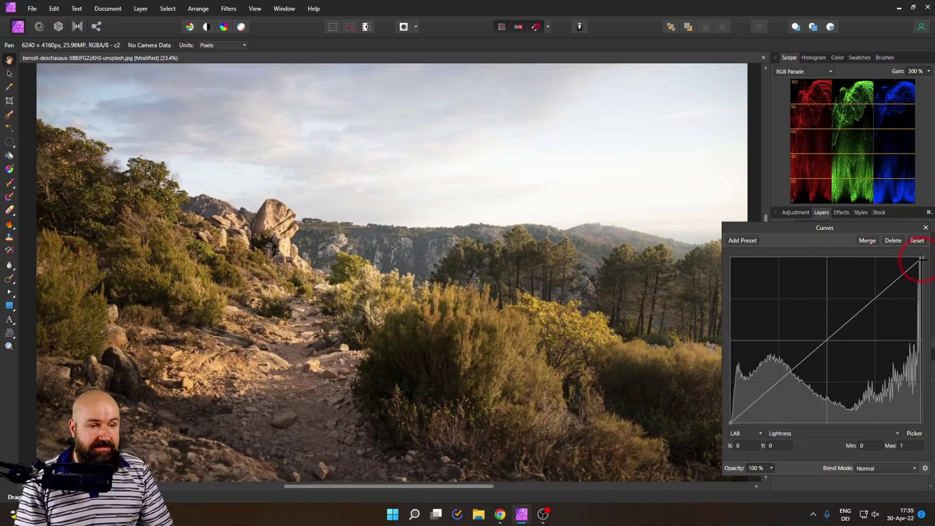
drag(922, 259, 922, 263)
drag(730, 423, 731, 420)
click(825, 341)
click(797, 364)
click(775, 383)
click(757, 399)
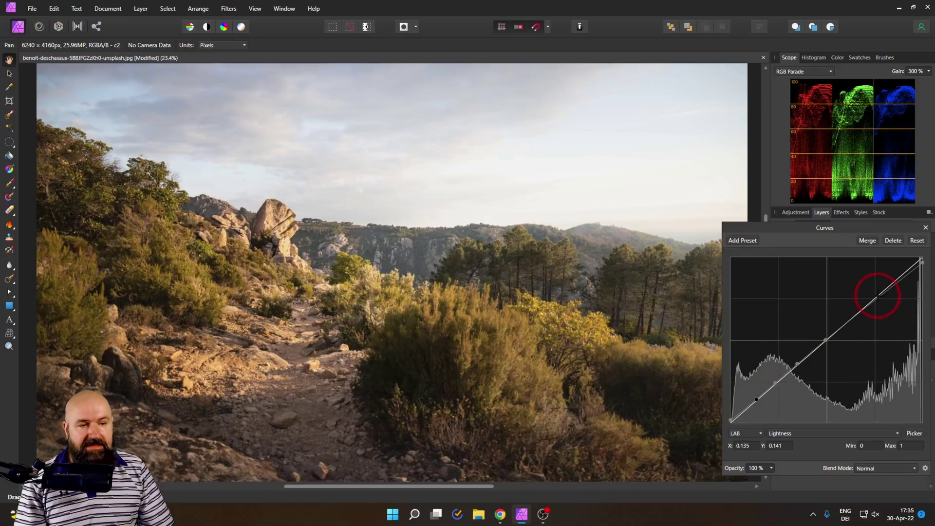
Lower the top endpoint to about Y 0.885 and fine-tune it
click(922, 263)
drag(924, 265, 926, 279)
click(860, 317)
click(819, 109)
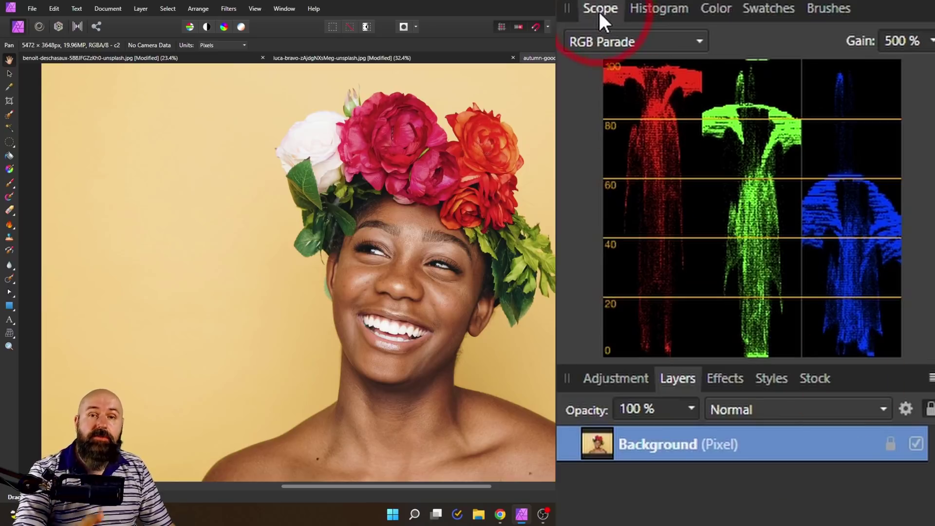
Switch the portrait's Scope panel from its current type to the Vectorscope
click(625, 41)
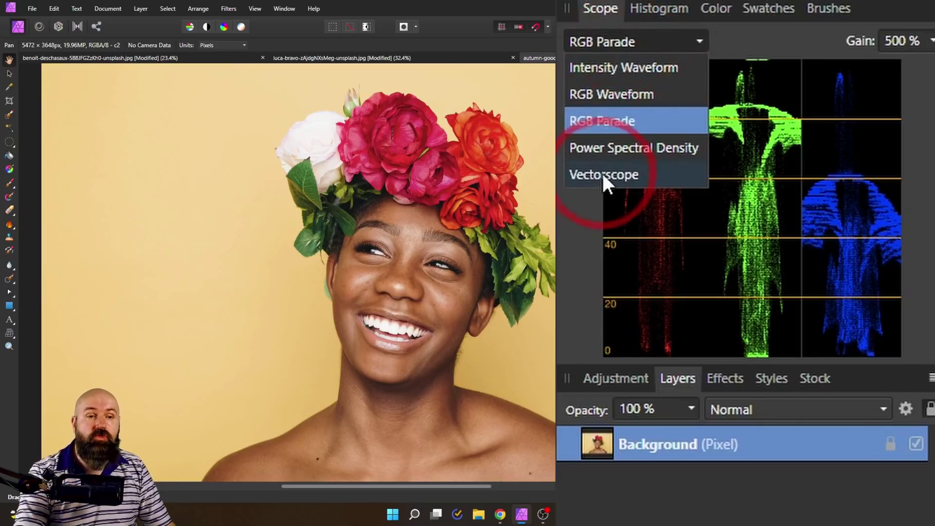
click(629, 174)
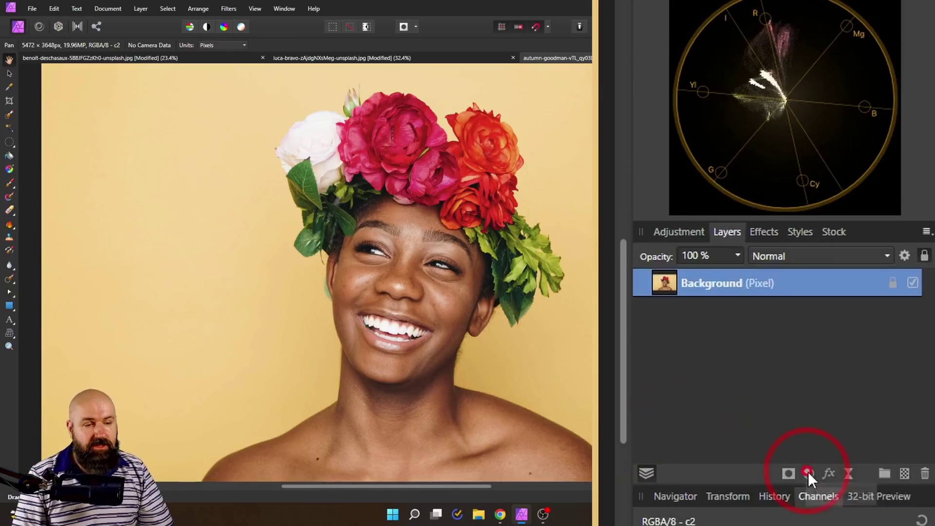
Add an HSL adjustment to the portrait, select the red hue swatch and enable Picker
click(866, 343)
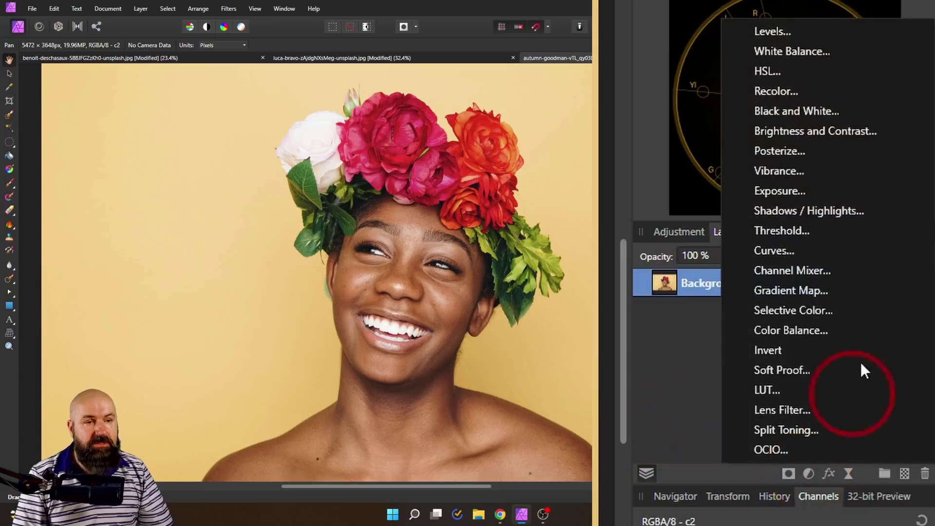
click(787, 72)
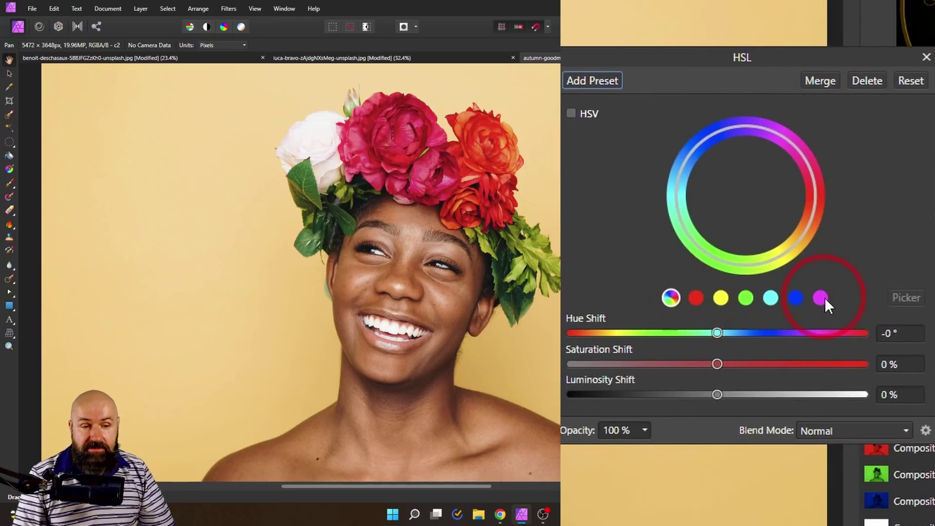
click(695, 298)
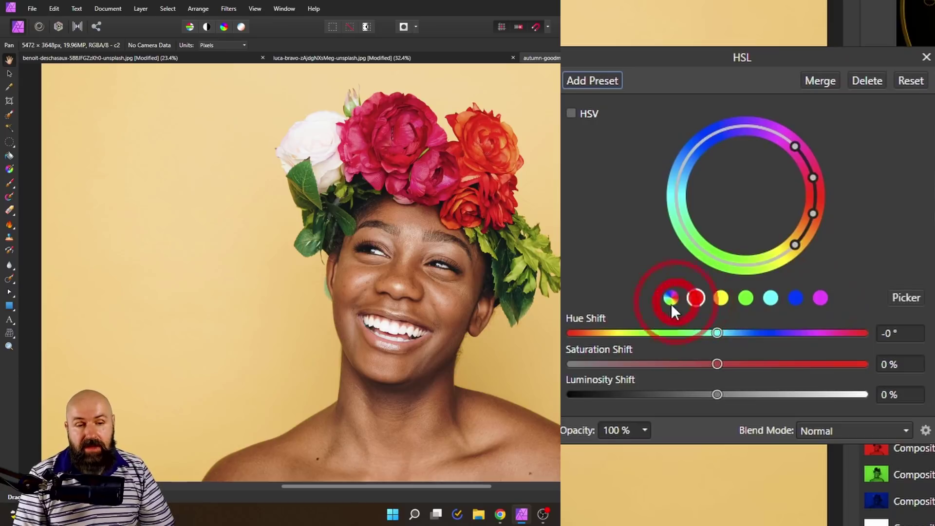
click(905, 297)
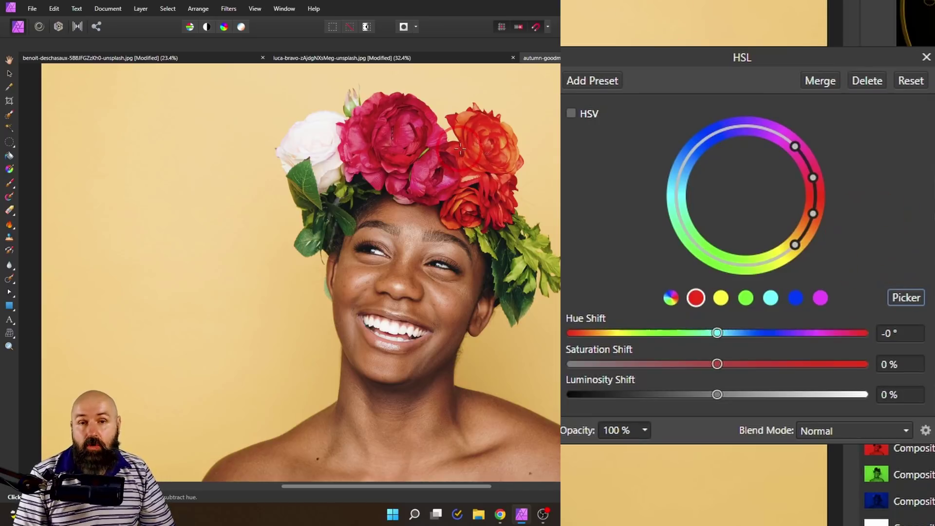
Drag the Picker from the orange rose to the pink peony to reshape the red hue range
mouse_move(461, 148)
mouse_down()
mouse_move(441, 152)
mouse_move(423, 122)
mouse_move(385, 115)
mouse_move(377, 144)
mouse_move(396, 179)
mouse_move(431, 124)
mouse_move(405, 131)
mouse_move(410, 122)
mouse_move(419, 173)
mouse_move(431, 146)
mouse_move(416, 121)
mouse_move(423, 167)
mouse_move(393, 120)
mouse_move(362, 146)
mouse_move(370, 170)
mouse_move(494, 177)
mouse_move(507, 156)
mouse_move(501, 122)
mouse_move(405, 130)
mouse_move(385, 97)
mouse_move(351, 131)
mouse_move(371, 147)
mouse_move(773, 178)
mouse_move(805, 226)
mouse_move(817, 198)
mouse_move(808, 163)
mouse_move(814, 209)
mouse_move(808, 156)
mouse_move(819, 188)
mouse_up()
click(701, 301)
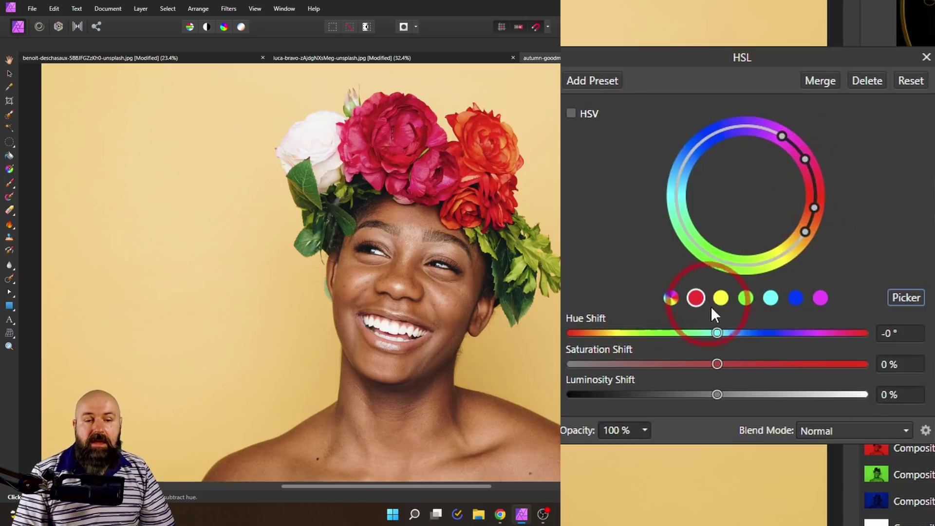
click(592, 360)
click(719, 364)
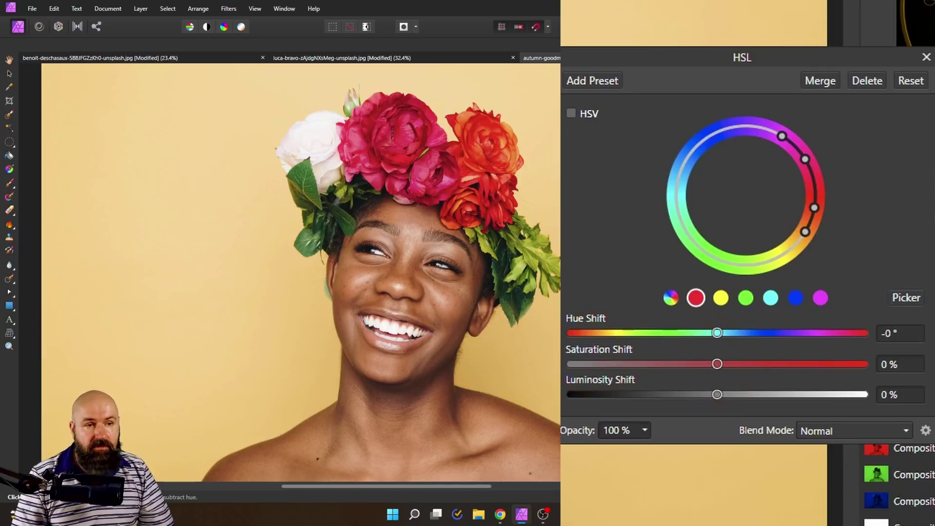
Try red Saturation Shift values of -40% and -24%, settle on 49%, and close the HSL settings
drag(718, 364, 660, 363)
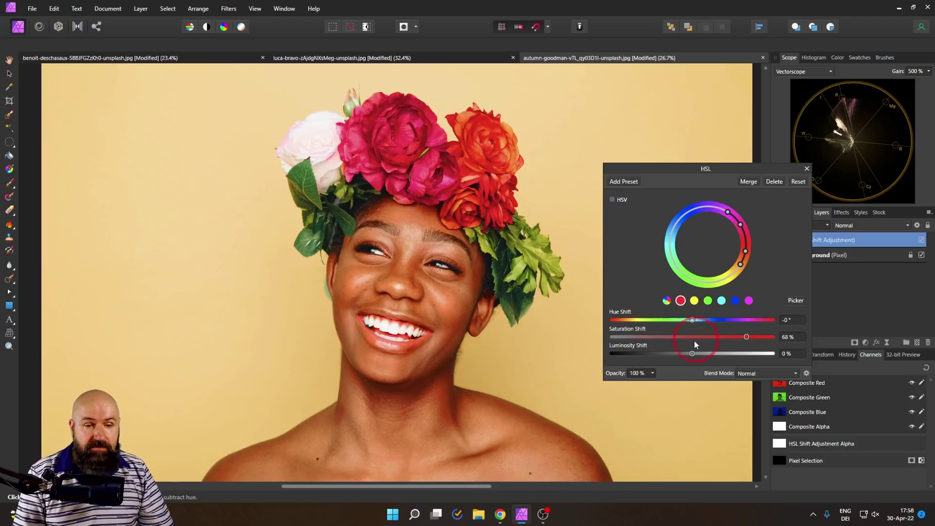
click(661, 337)
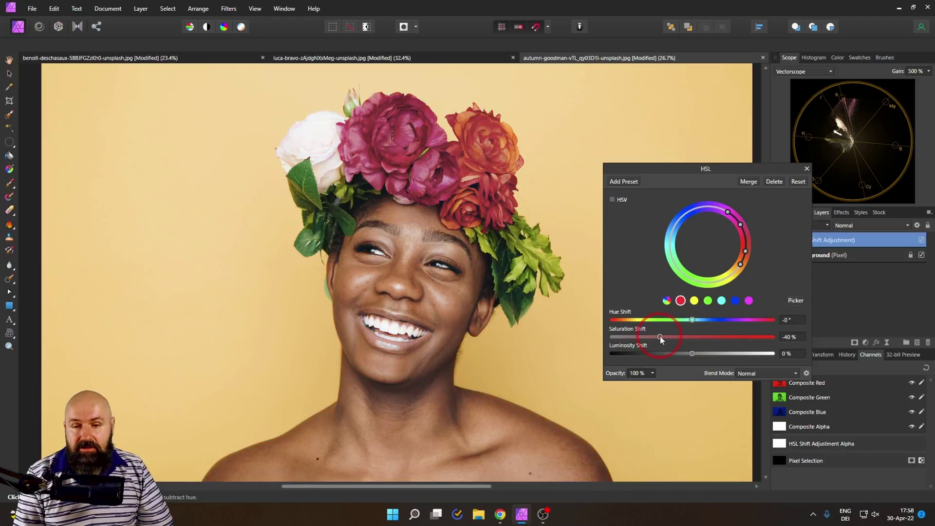
drag(727, 338, 673, 338)
click(730, 338)
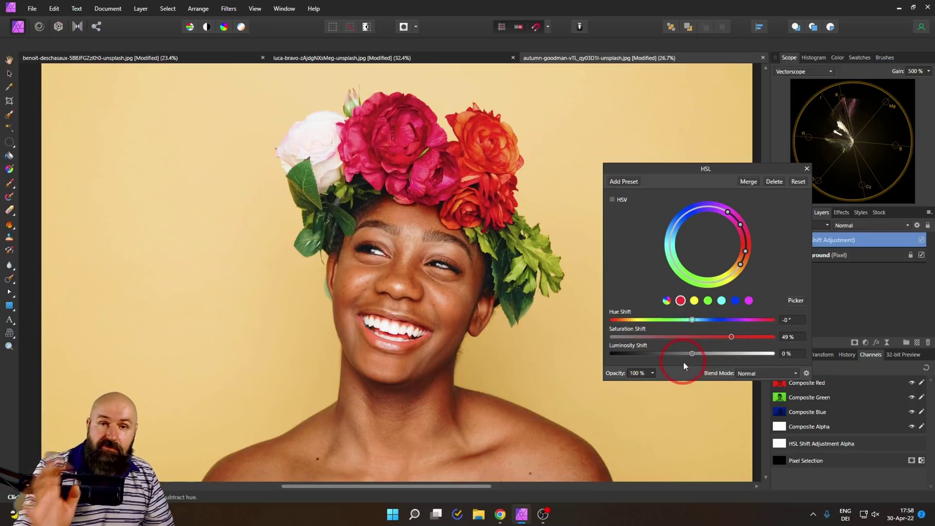
click(7, 183)
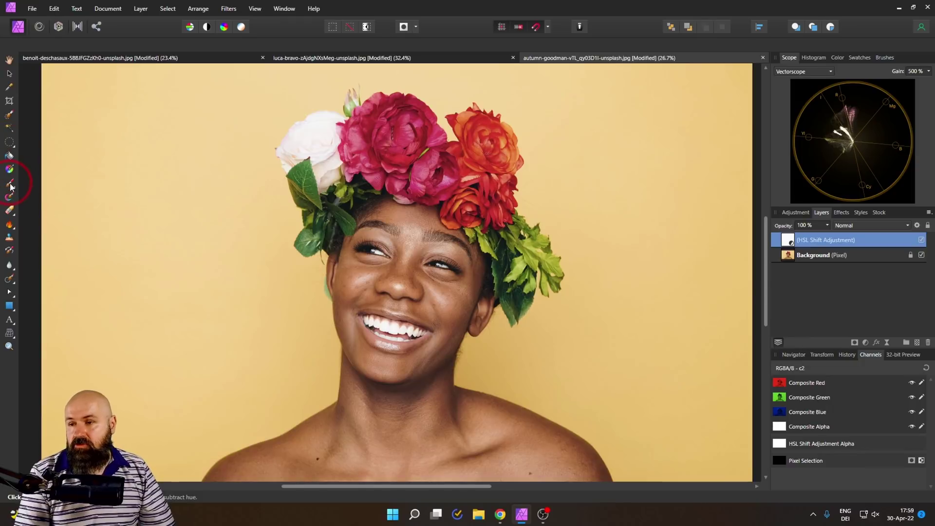
Set a black Paint Brush to 485 px width and 20% hardness, then paint the adjustment off the face
click(9, 184)
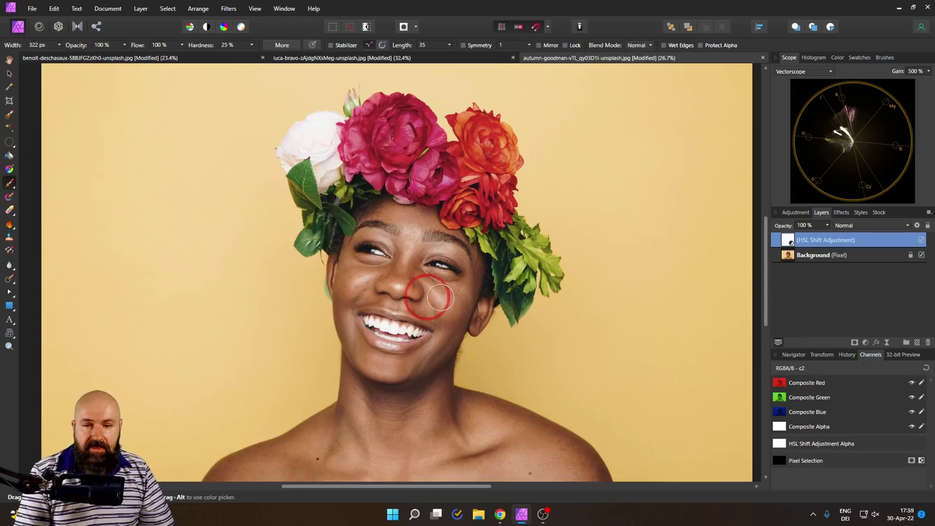
click(826, 72)
click(838, 58)
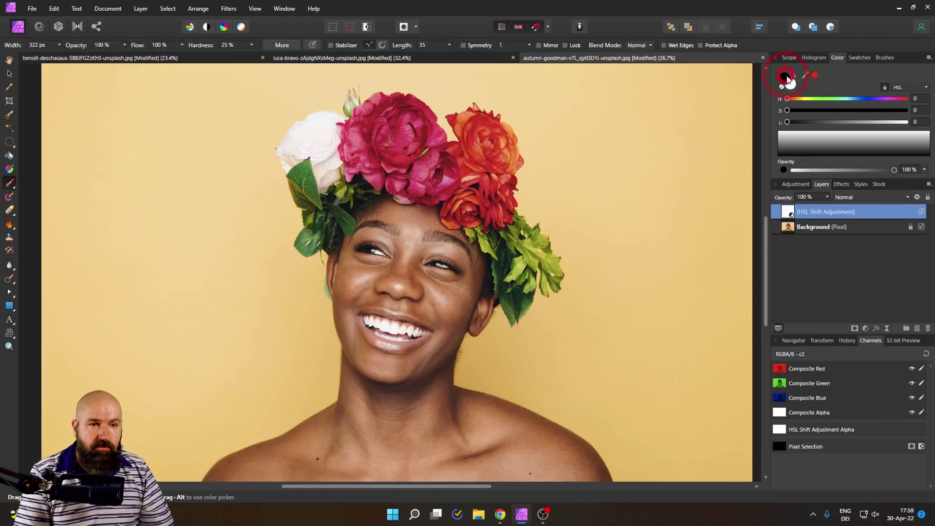
mouse_move(59, 44)
mouse_down()
mouse_move(75, 57)
mouse_move(69, 51)
mouse_up()
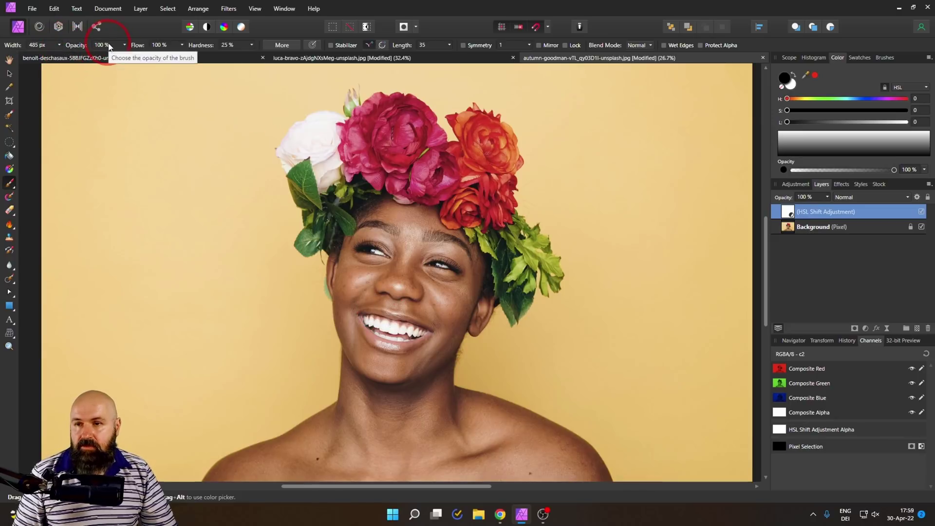
mouse_move(255, 50)
mouse_down()
mouse_move(248, 58)
mouse_move(255, 50)
mouse_up()
mouse_move(331, 239)
mouse_down()
mouse_move(430, 289)
mouse_move(413, 267)
mouse_move(425, 270)
mouse_move(378, 231)
mouse_move(440, 226)
mouse_move(459, 249)
mouse_move(385, 303)
mouse_move(334, 315)
mouse_move(422, 312)
mouse_move(418, 360)
mouse_move(245, 424)
mouse_move(382, 453)
mouse_move(349, 491)
mouse_move(548, 462)
mouse_move(568, 450)
mouse_move(583, 459)
mouse_move(527, 456)
mouse_move(414, 282)
mouse_move(412, 264)
mouse_move(460, 264)
mouse_move(376, 228)
mouse_move(439, 237)
mouse_move(457, 270)
mouse_move(349, 312)
mouse_move(338, 349)
mouse_move(358, 352)
mouse_move(489, 299)
mouse_move(343, 347)
mouse_move(329, 423)
mouse_move(272, 450)
mouse_move(330, 394)
mouse_move(257, 183)
mouse_move(271, 123)
mouse_move(507, 106)
mouse_move(613, 184)
mouse_move(727, 171)
mouse_up()
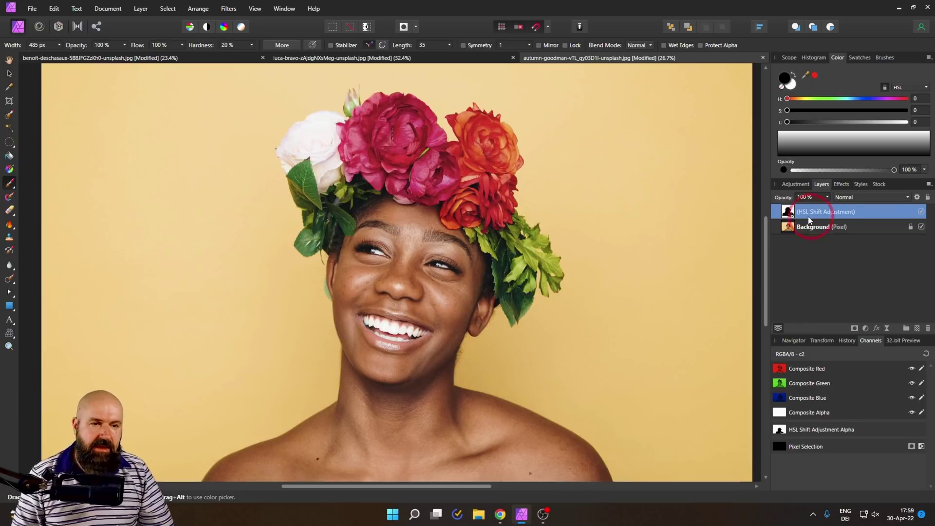
Hide and reshow the HSL adjustment to compare, then bring the Vectorscope back into view
click(928, 213)
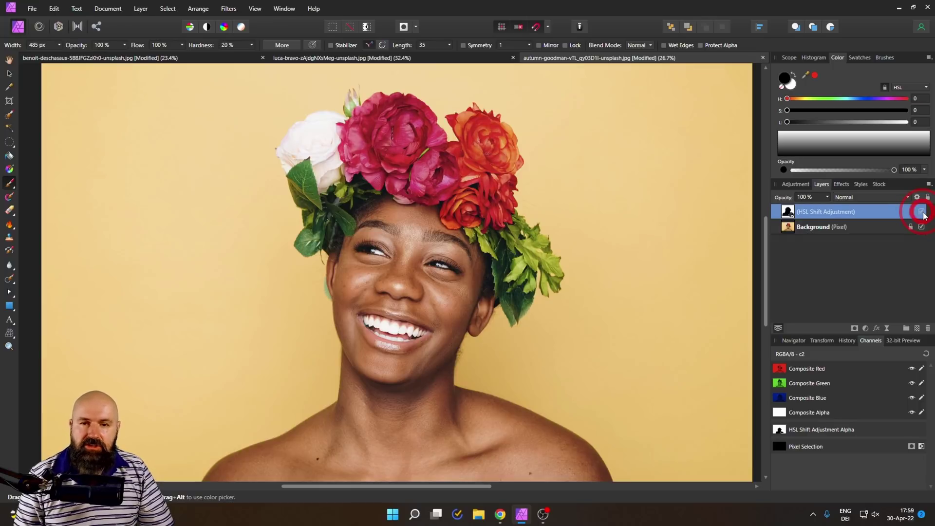
click(924, 213)
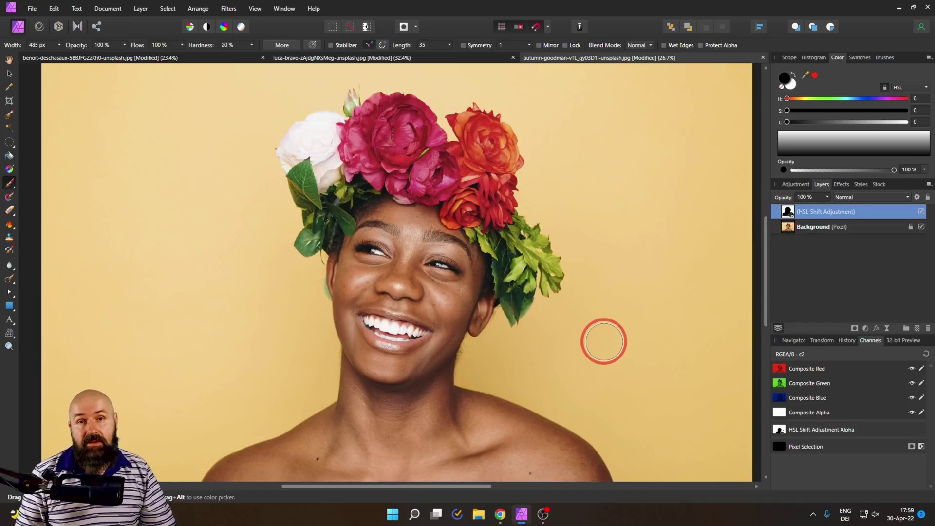
click(789, 57)
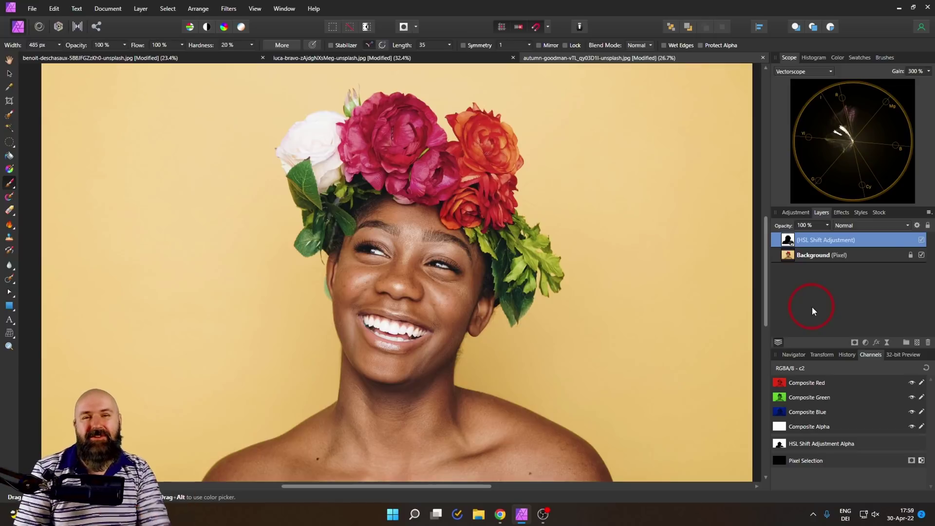